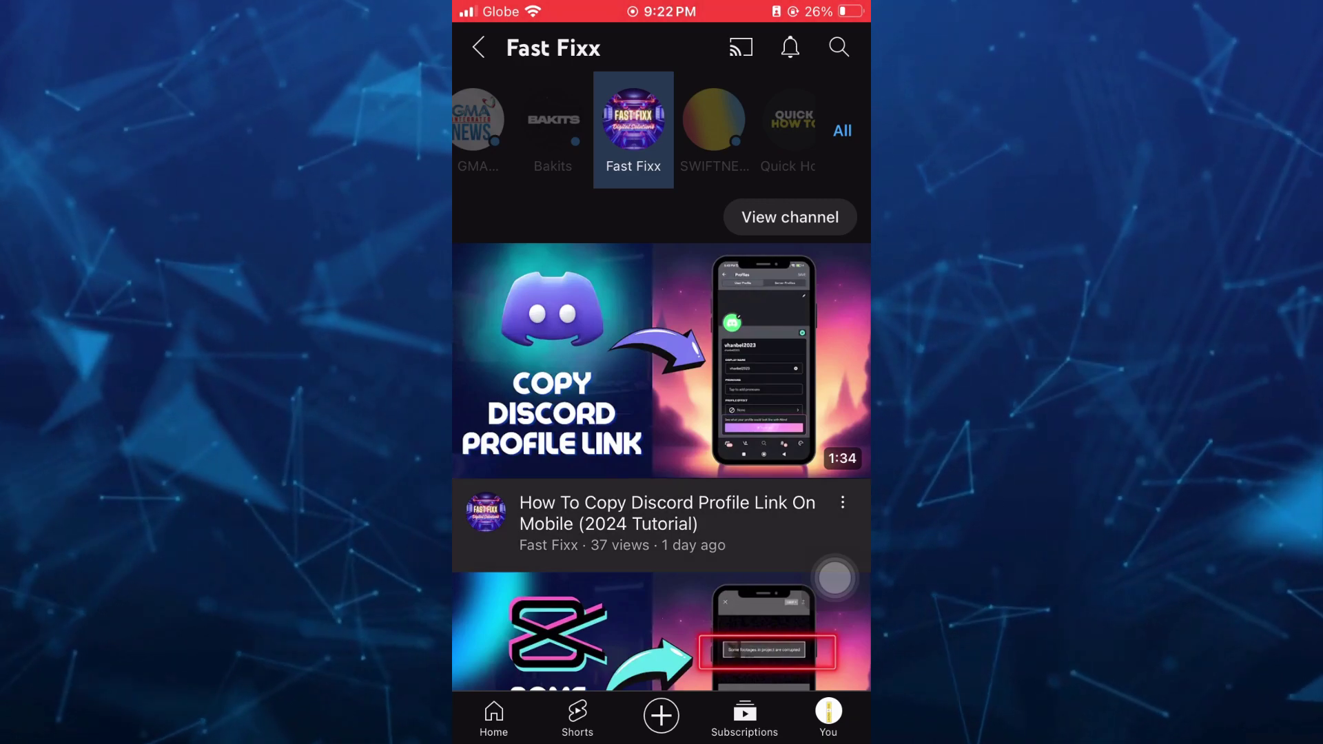
# Open the Discord profile link video, then shrink and close its player.
pyautogui.click(662, 518)
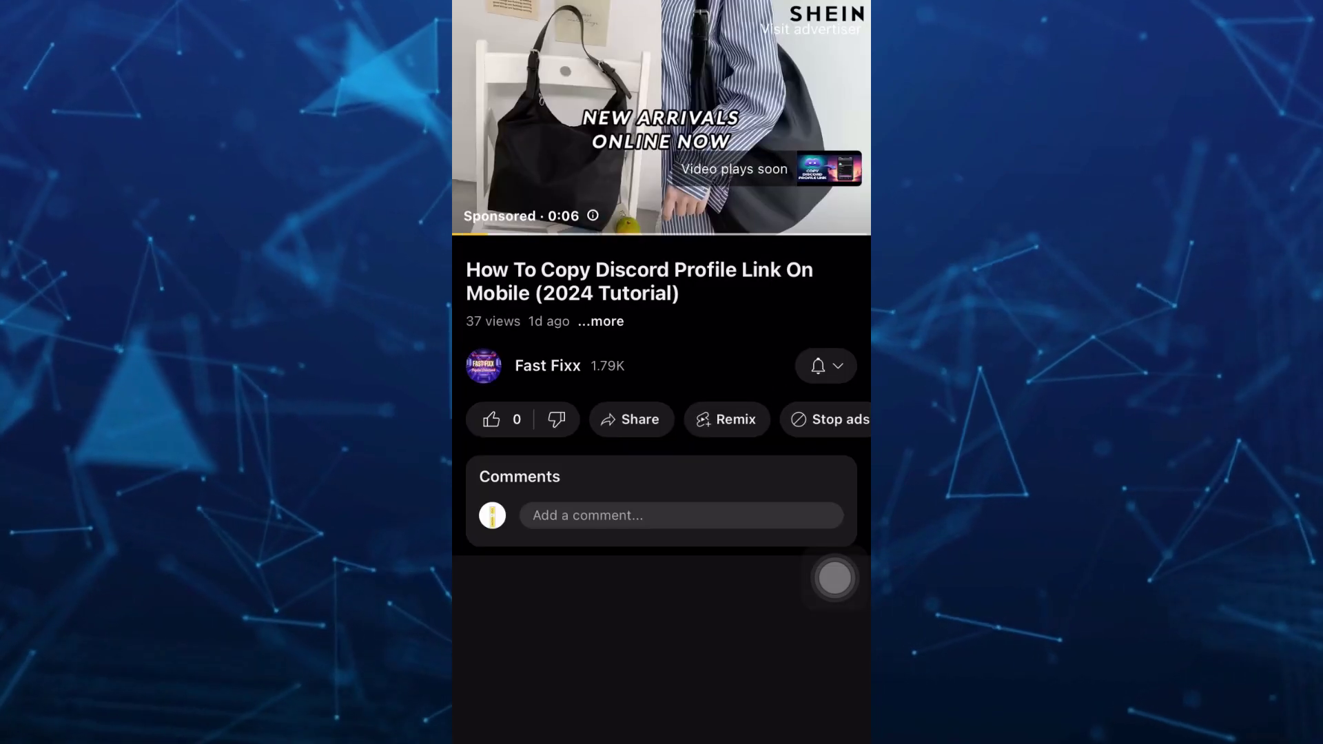
pyautogui.moveTo(662, 114); pyautogui.dragTo(662, 518)
pyautogui.click(839, 659)
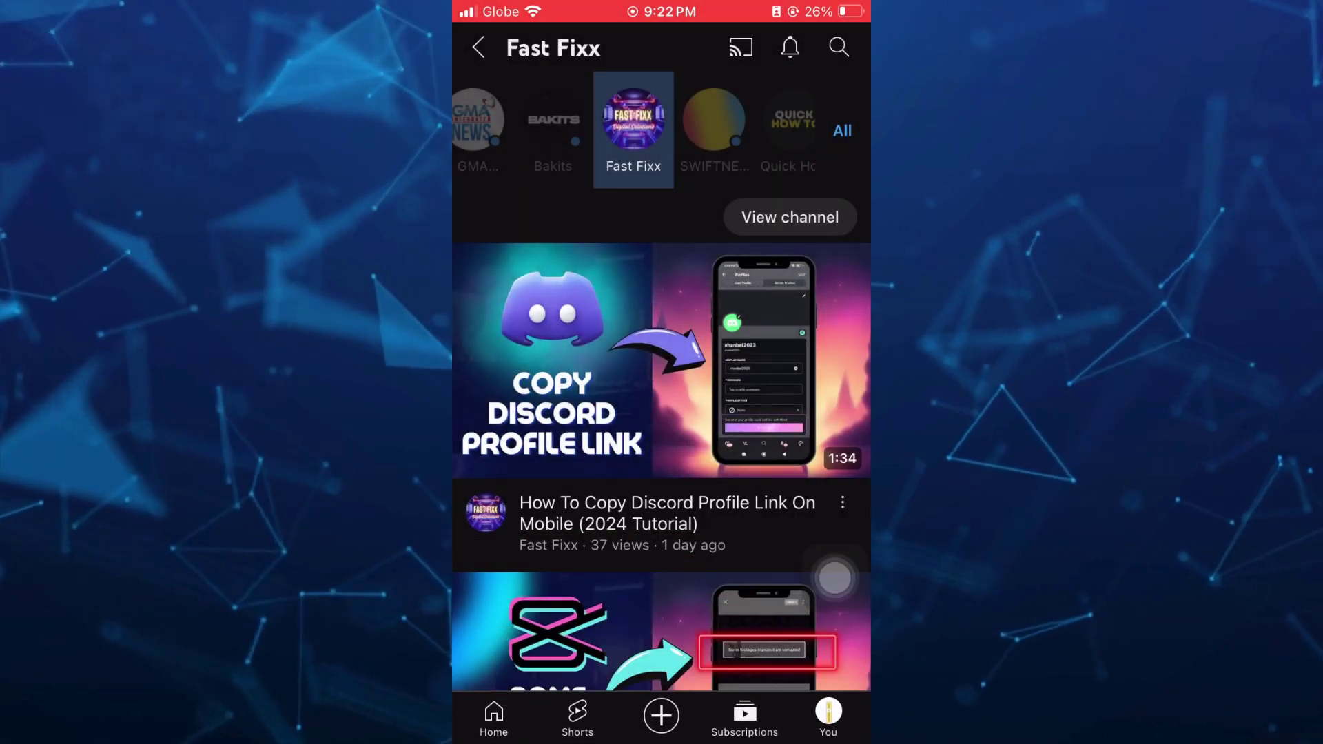
# Turn off Portrait Orientation Lock in Control Center, then play the Discord profile link video.
pyautogui.moveTo(817, 5); pyautogui.dragTo(817, 414)
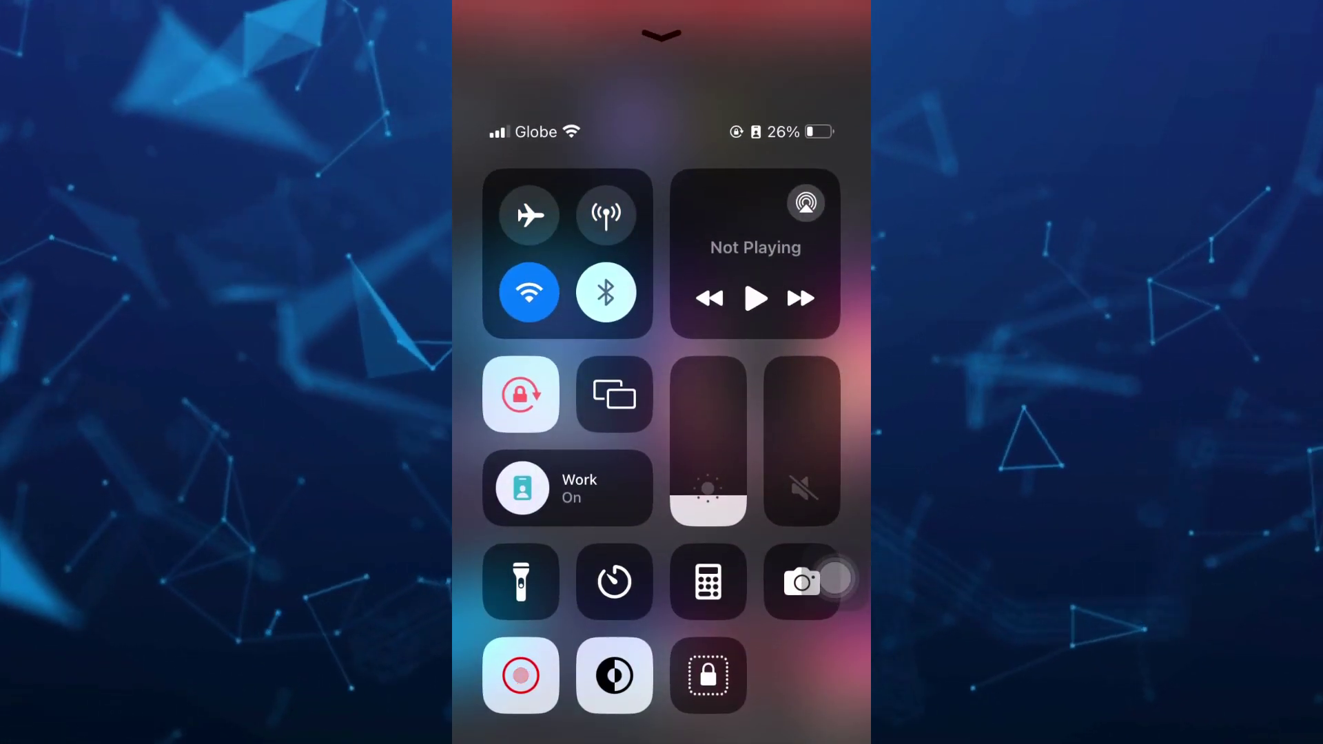
pyautogui.click(520, 394)
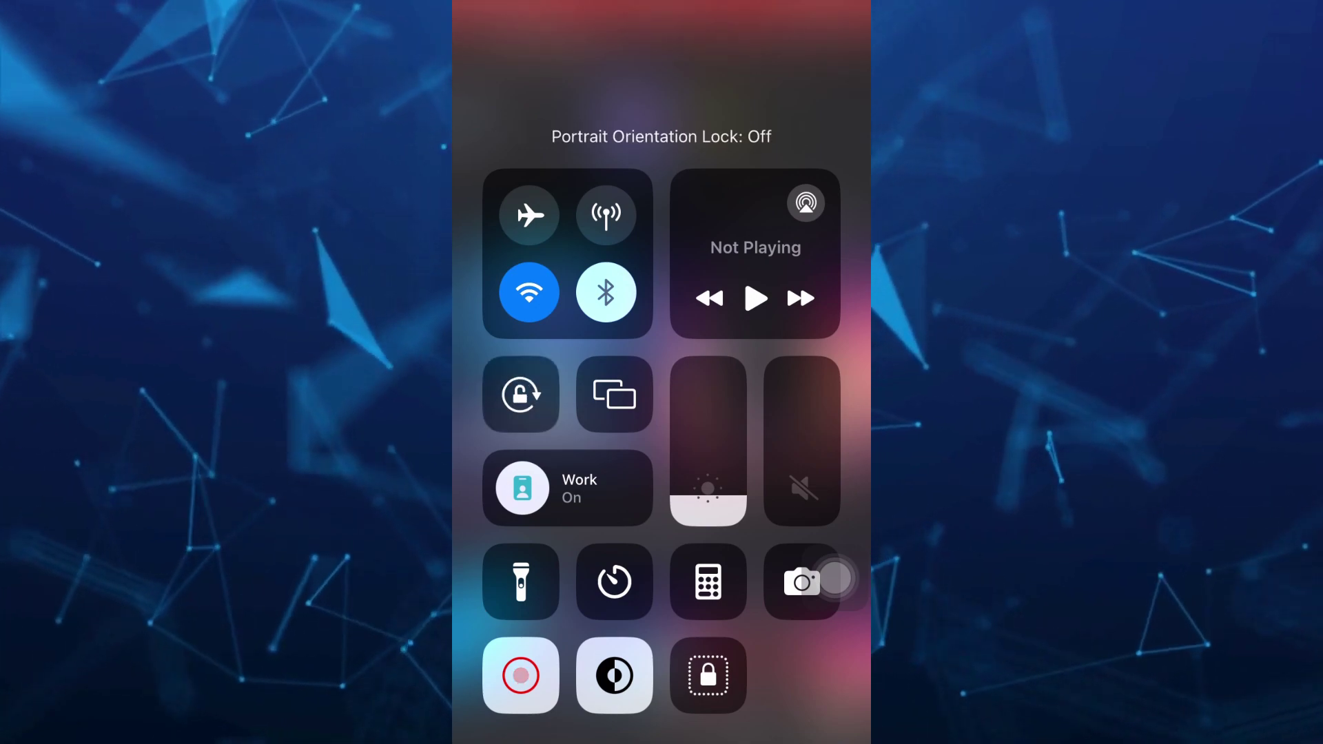
pyautogui.click(662, 62)
pyautogui.click(642, 361)
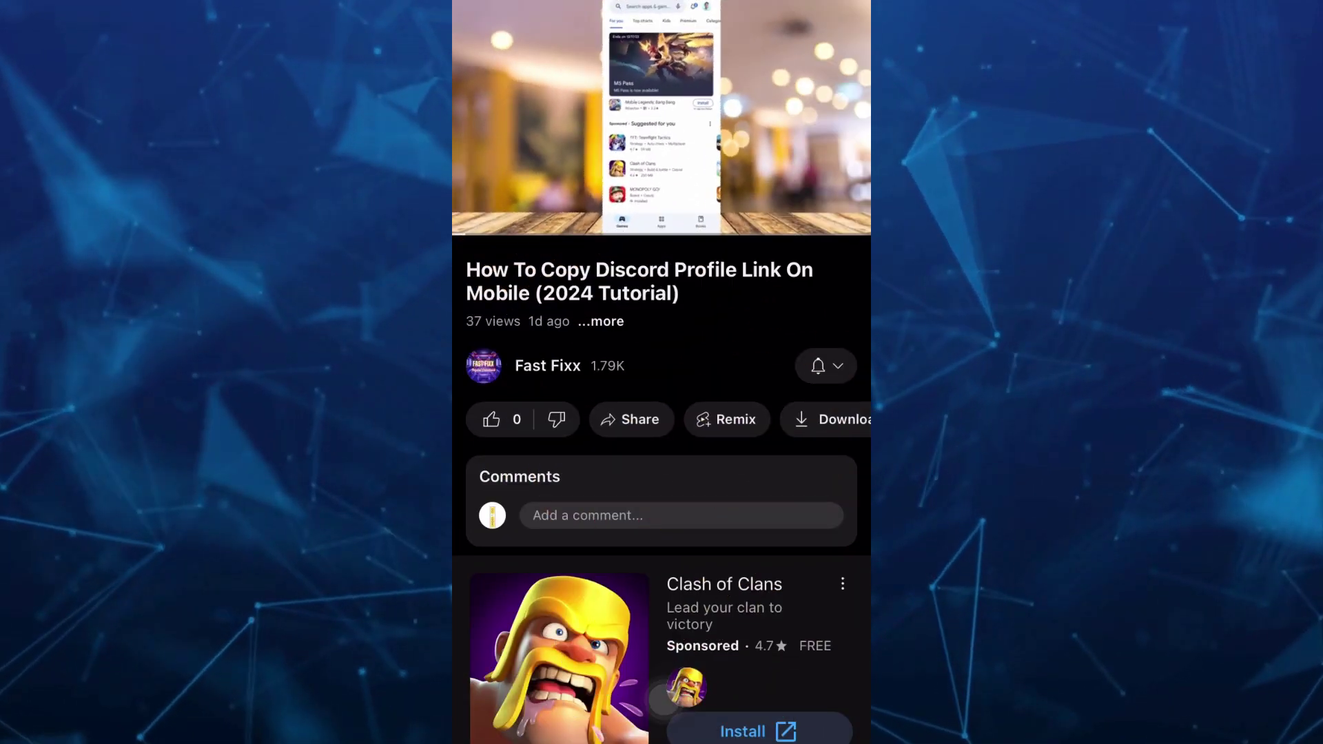
# Close the Discord video miniplayer and resume media playback from Control Center's media tile.
pyautogui.moveTo(662, 114); pyautogui.dragTo(661, 516)
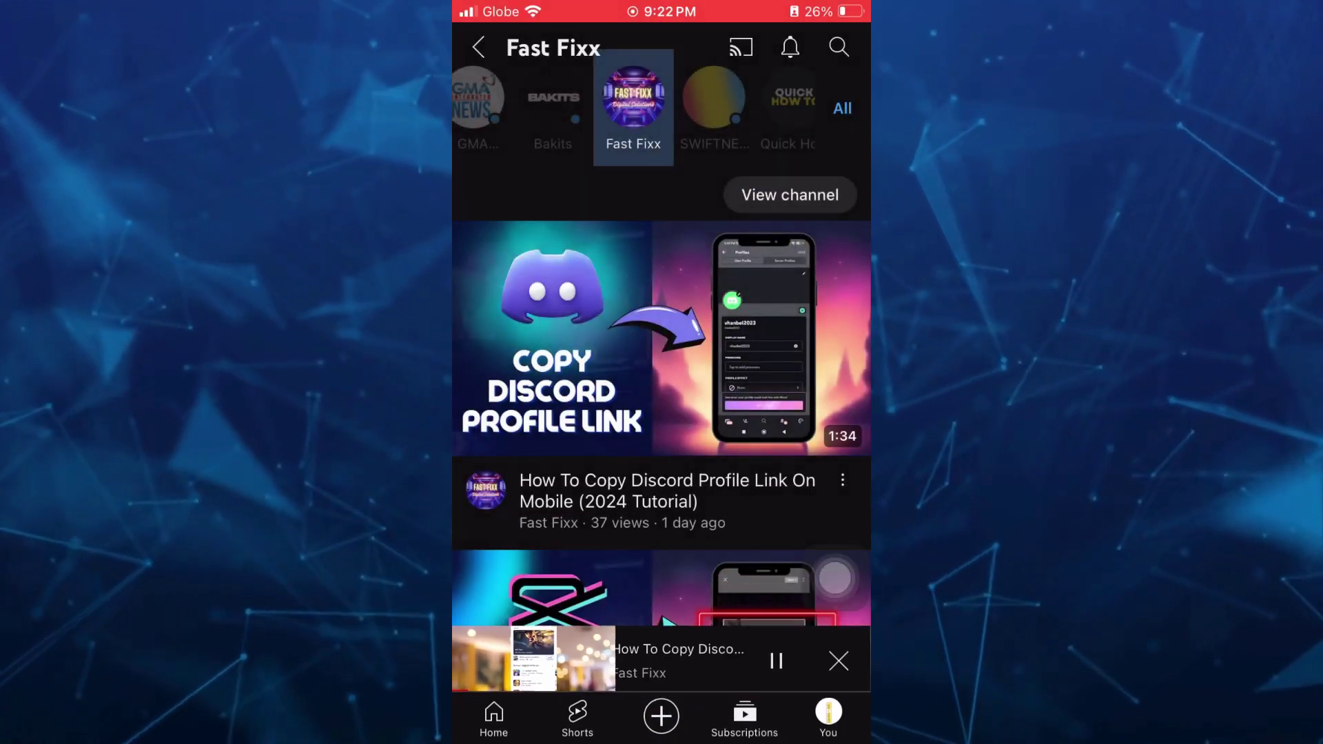
pyautogui.click(851, 658)
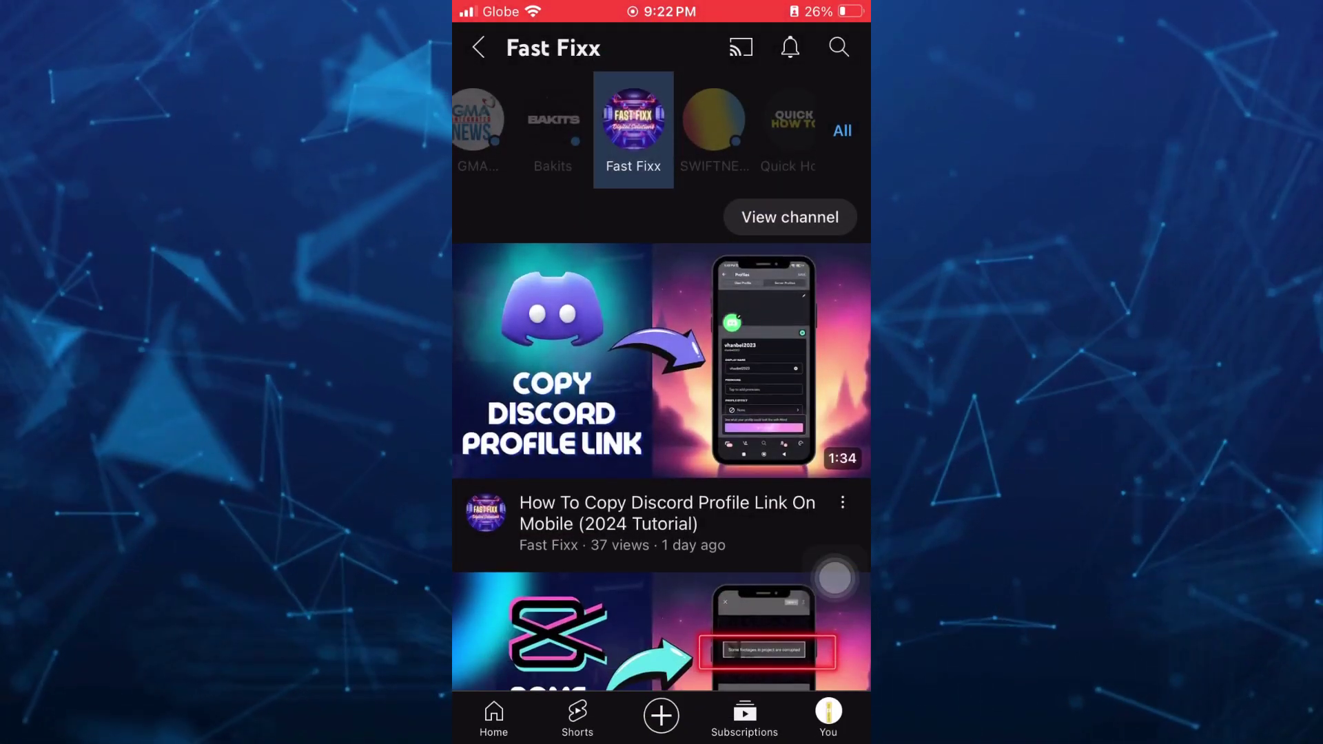
pyautogui.scroll(-10, 661, 413)
pyautogui.scroll(-5, 662, 414)
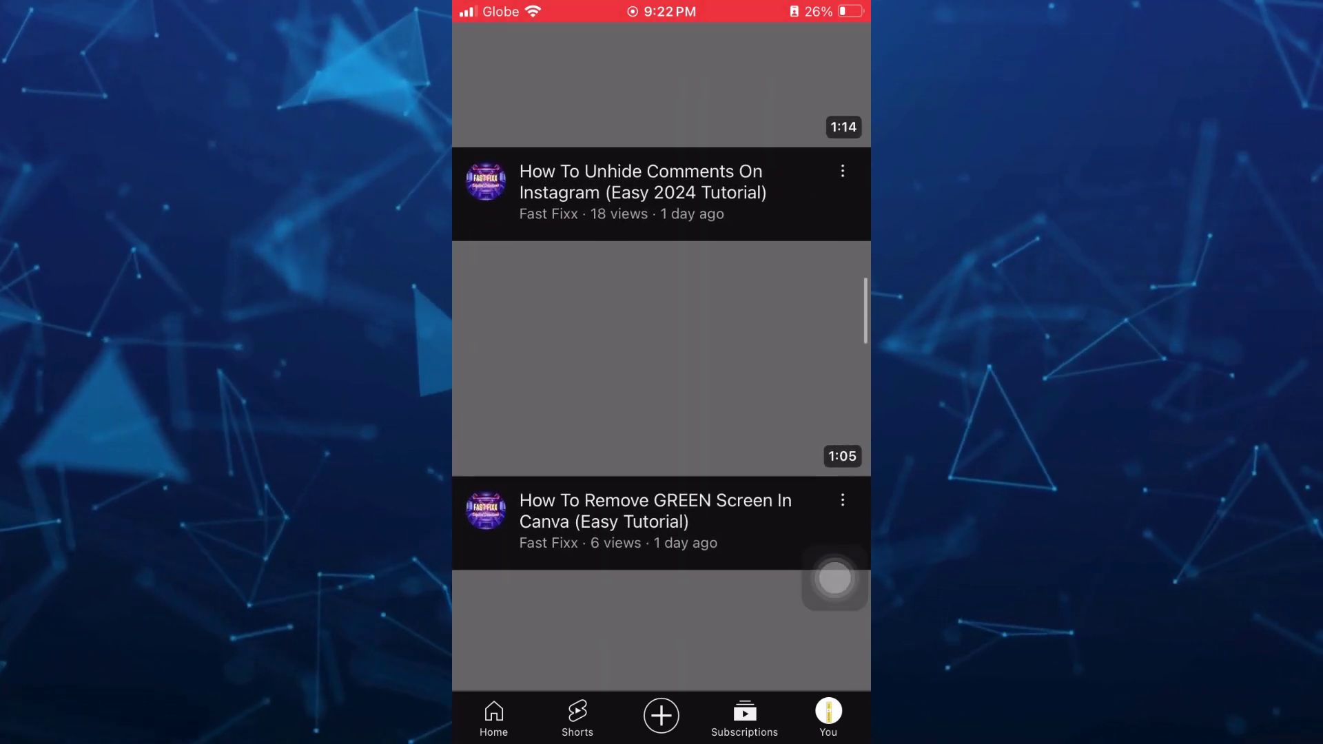
pyautogui.moveTo(661, 740); pyautogui.dragTo(661, 372)
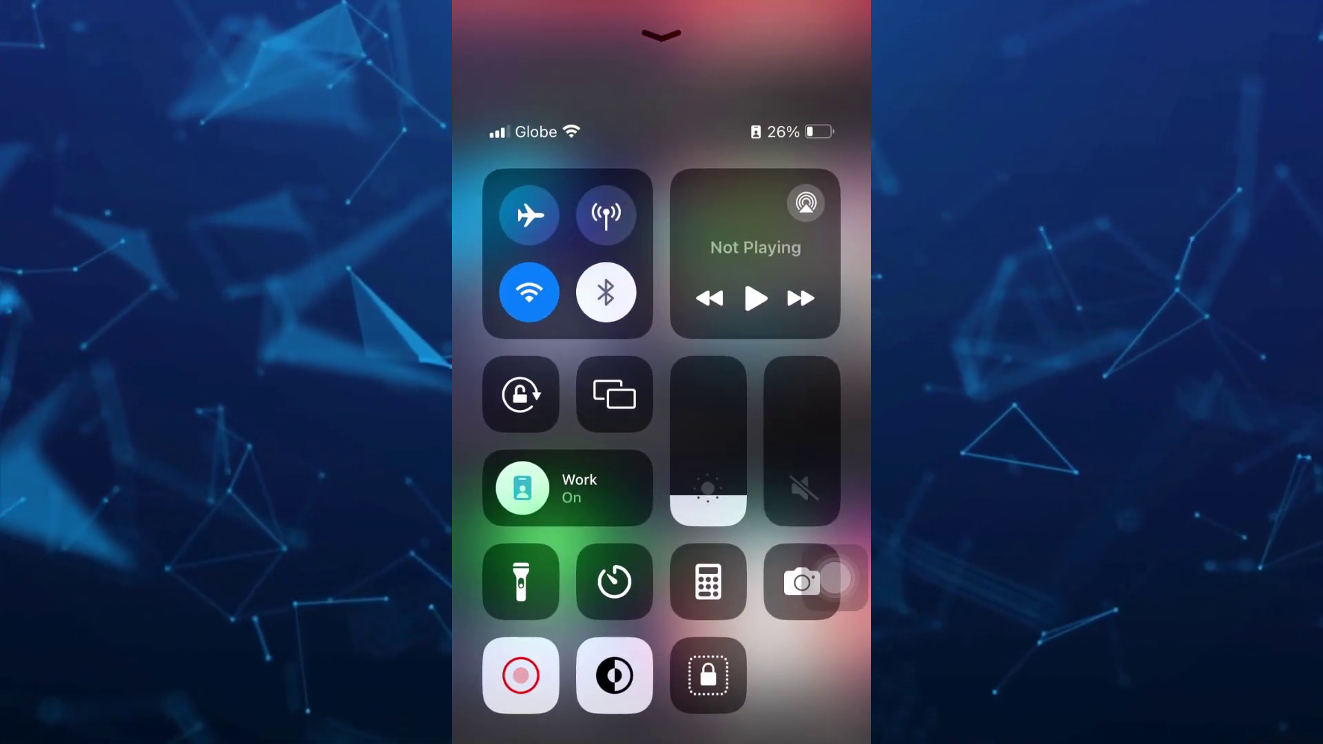
pyautogui.click(756, 298)
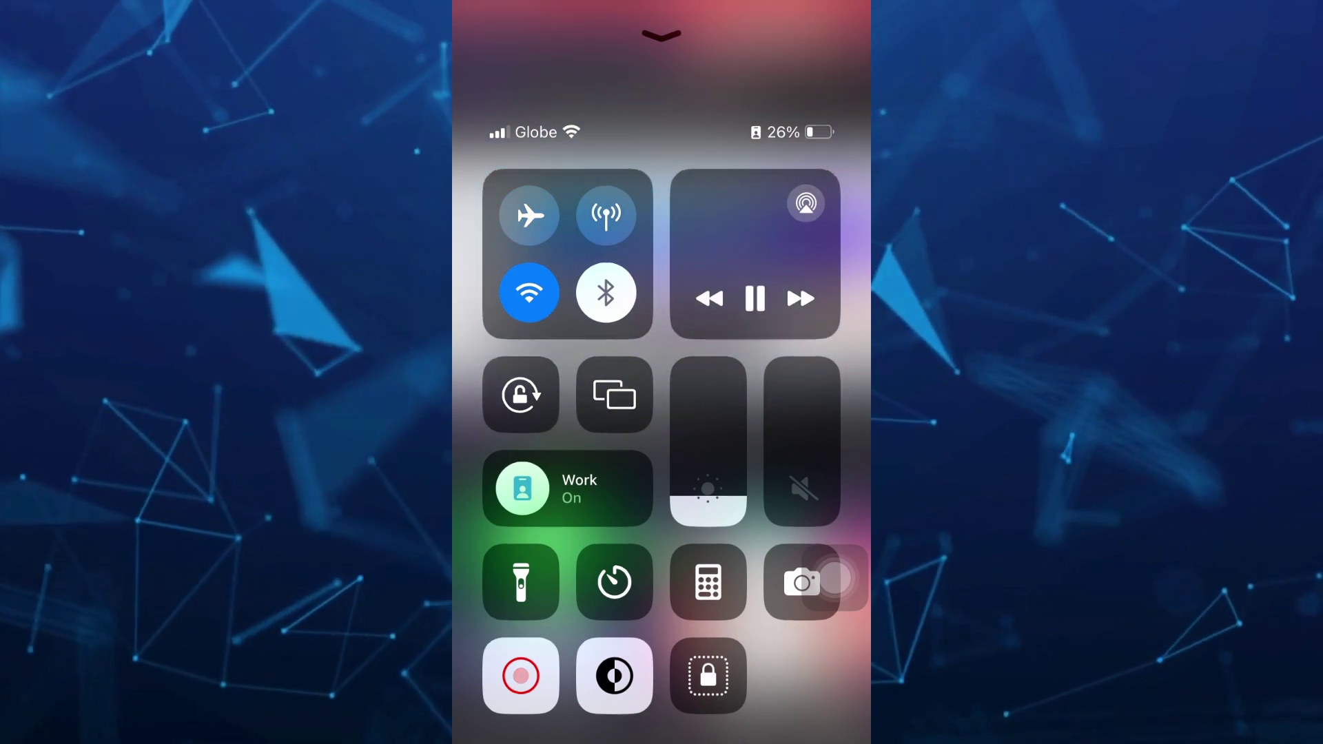
pyautogui.moveTo(661, 41); pyautogui.dragTo(661, 413)
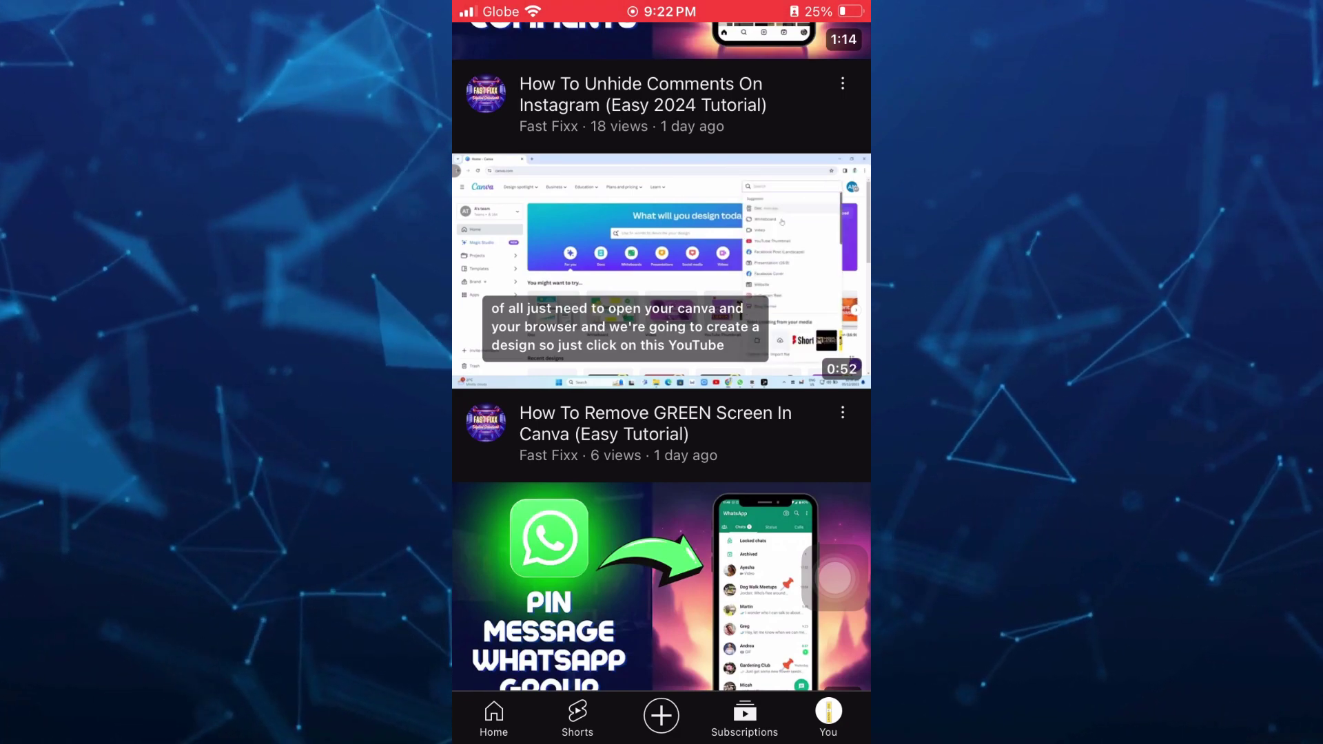
# Return to the first home screen page using the AssistiveTouch Home button.
pyautogui.click(834, 578)
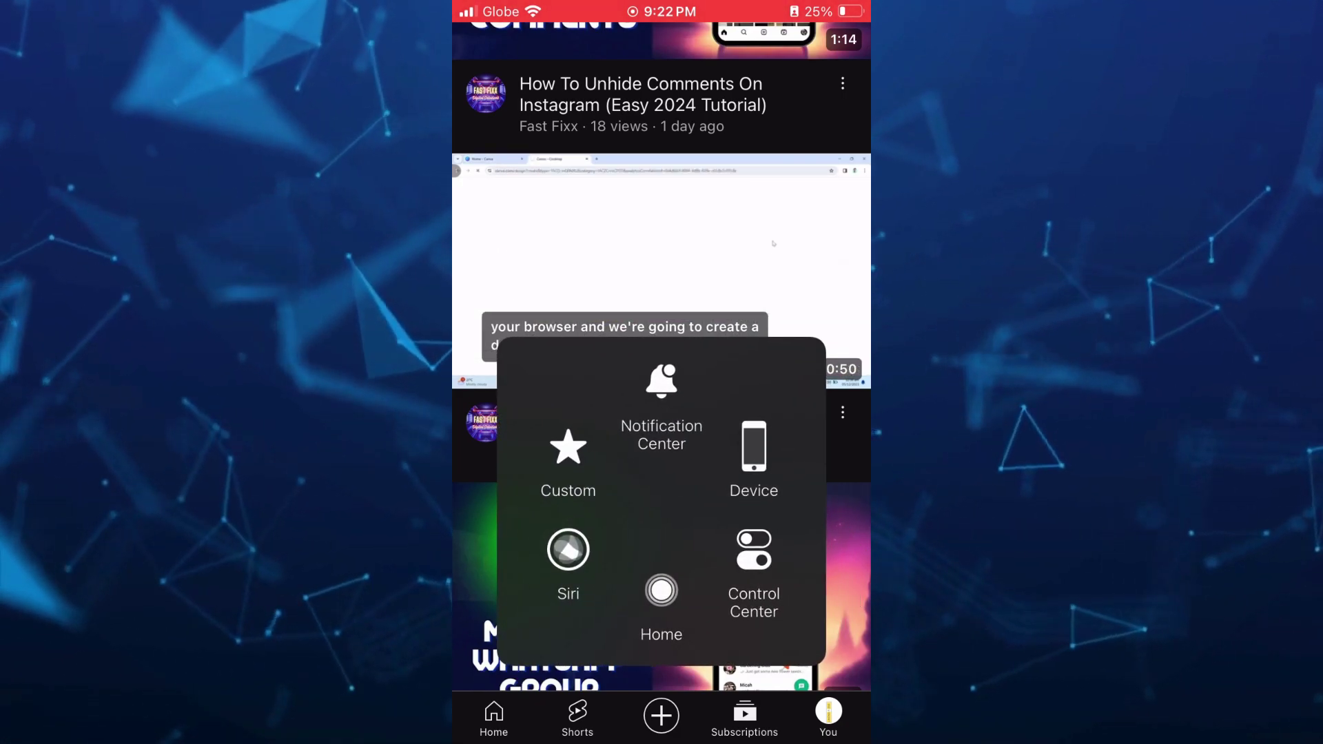
pyautogui.click(662, 590)
pyautogui.moveTo(537, 415); pyautogui.dragTo(806, 413)
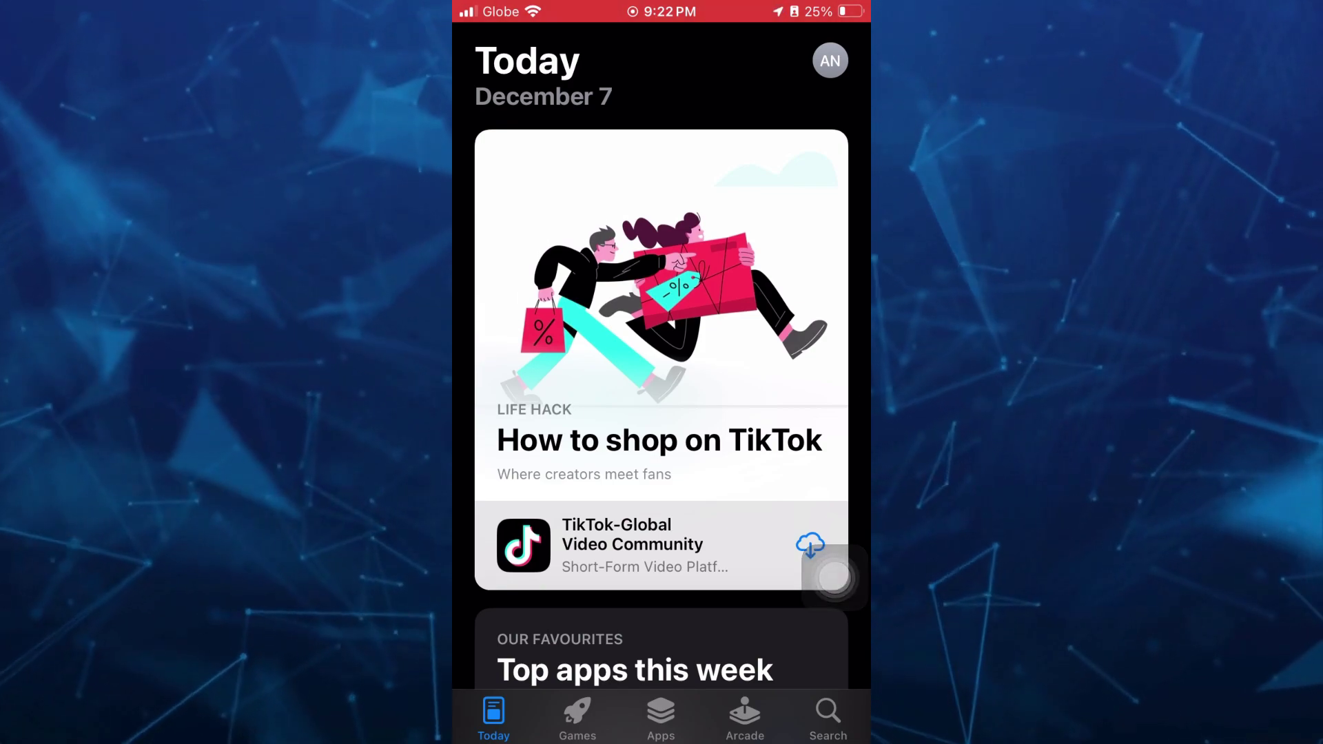
# Start the Messenger update from the App Store account page, then close it.
pyautogui.click(829, 60)
pyautogui.scroll(-5, 661, 466)
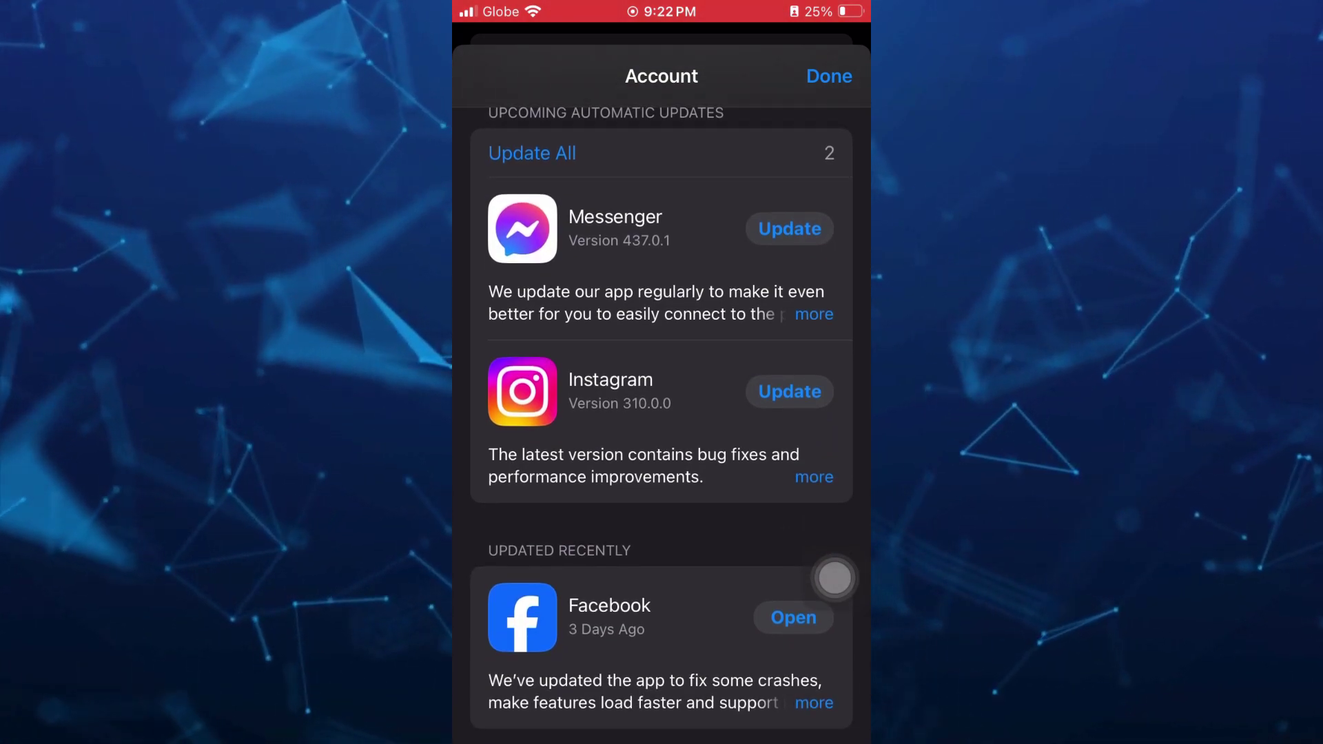
pyautogui.click(790, 229)
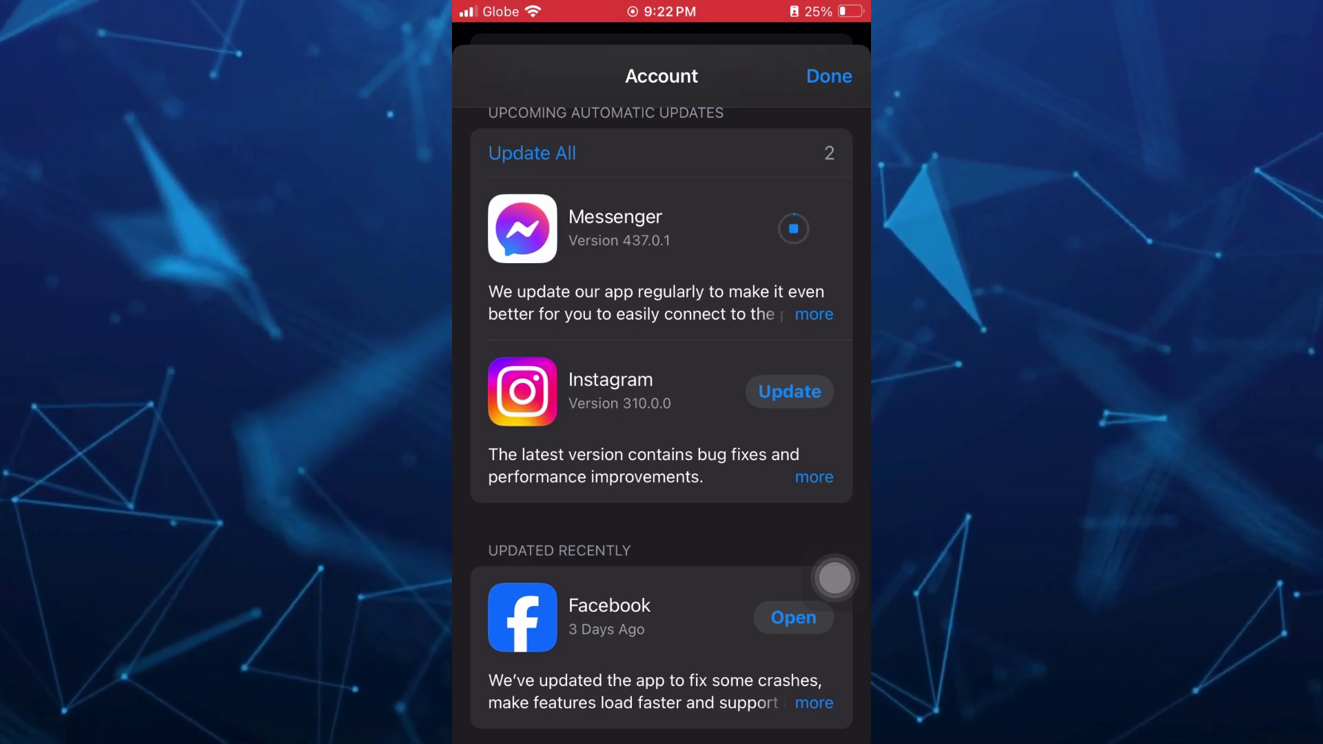
pyautogui.click(829, 75)
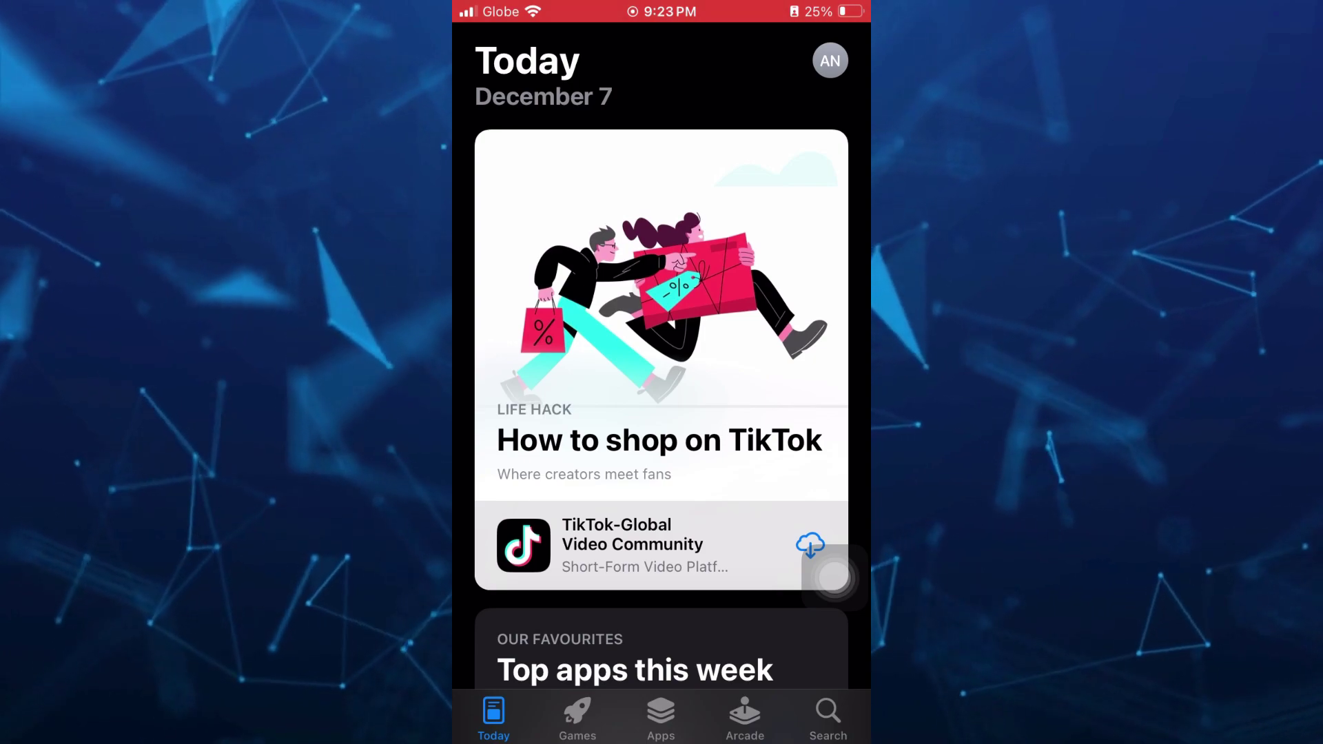
# Go home via AssistiveTouch and check Settings > General > Software Update, showing iOS 17.1.2.
pyautogui.click(834, 578)
pyautogui.click(662, 592)
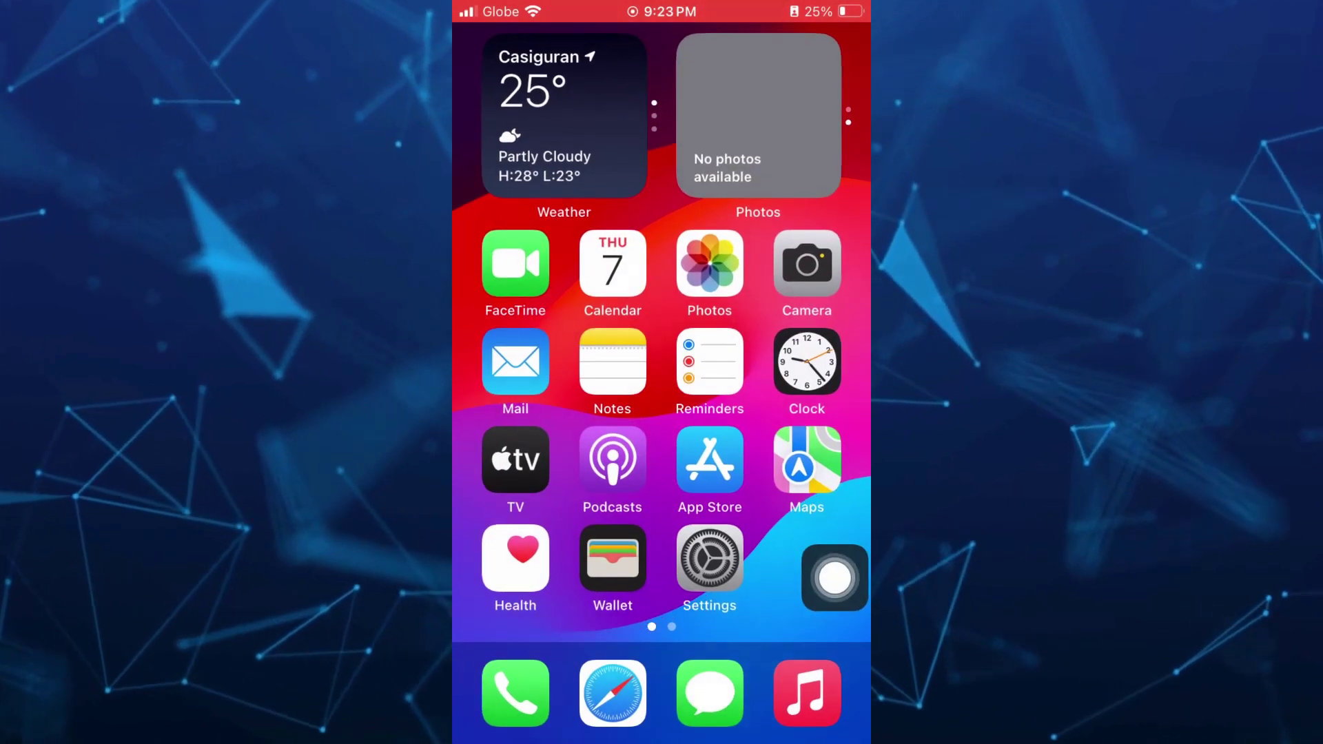
pyautogui.click(710, 563)
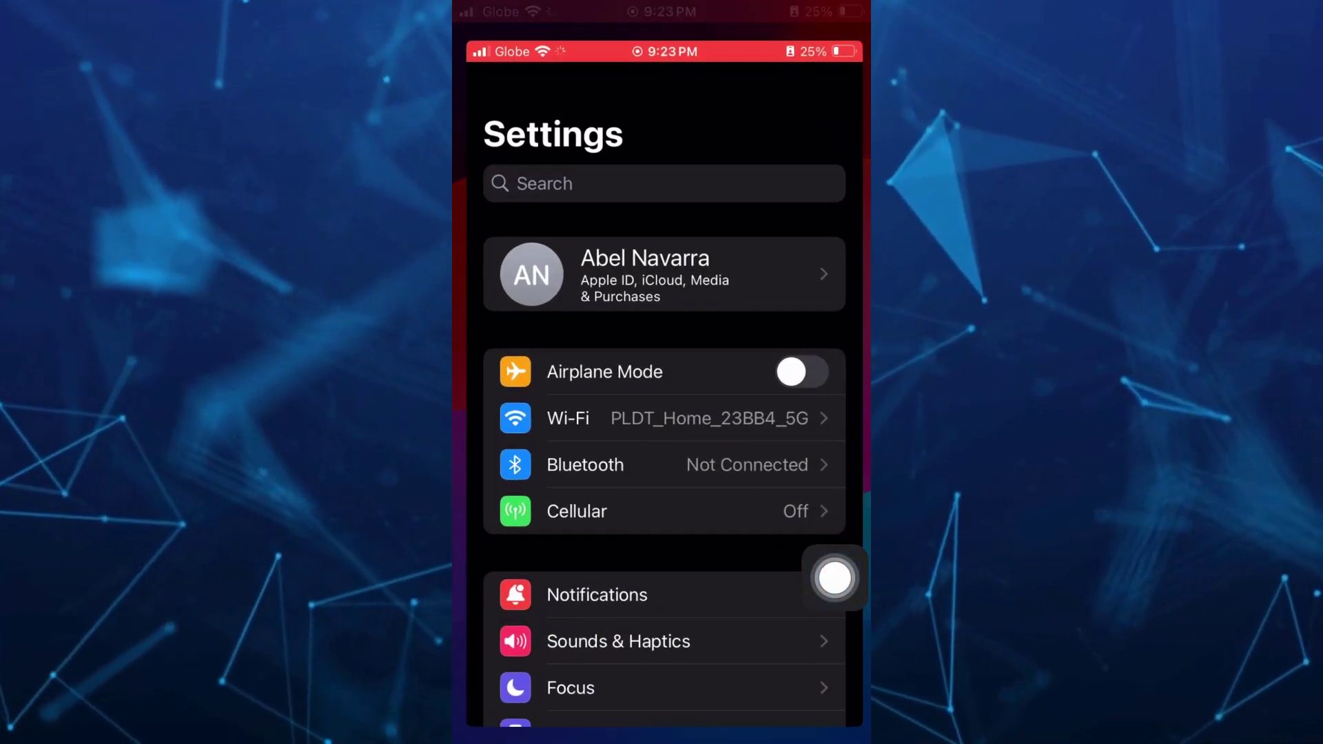
pyautogui.scroll(-3, 662, 414)
pyautogui.scroll(1, 661, 413)
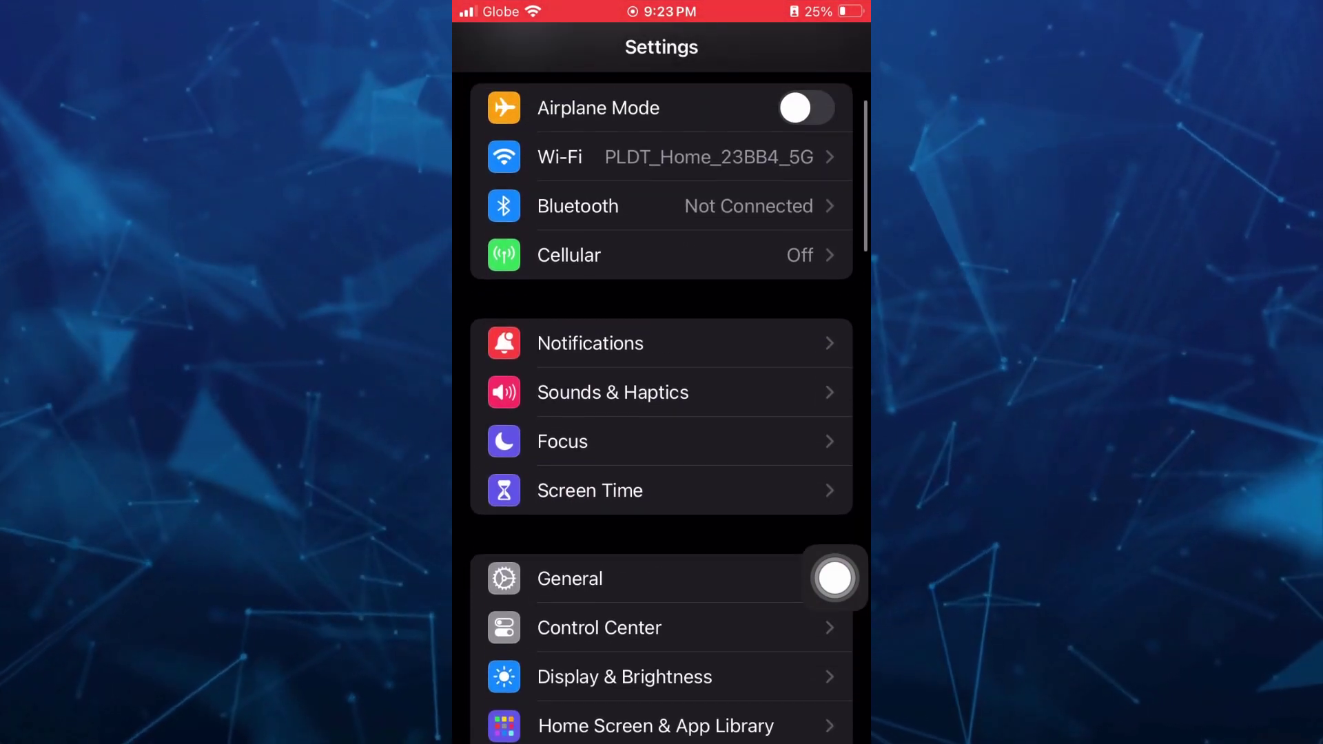
pyautogui.click(621, 558)
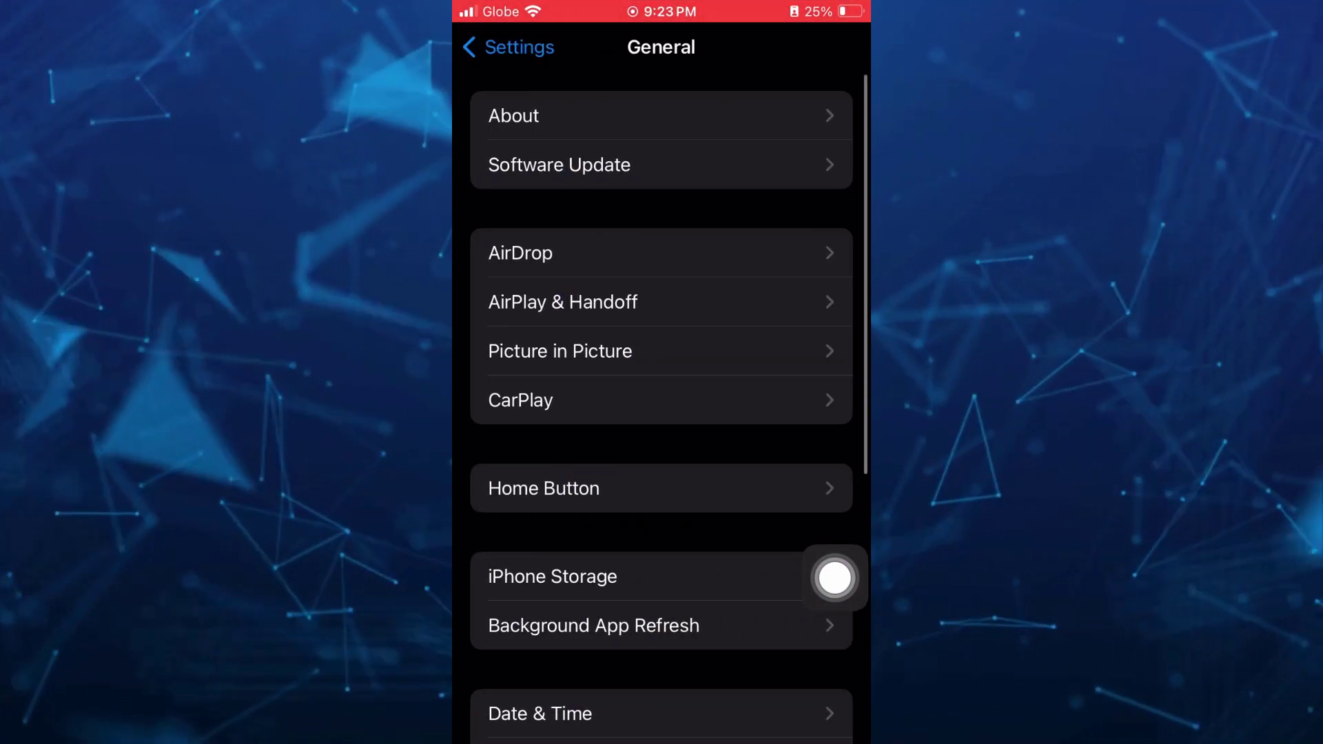
pyautogui.click(620, 165)
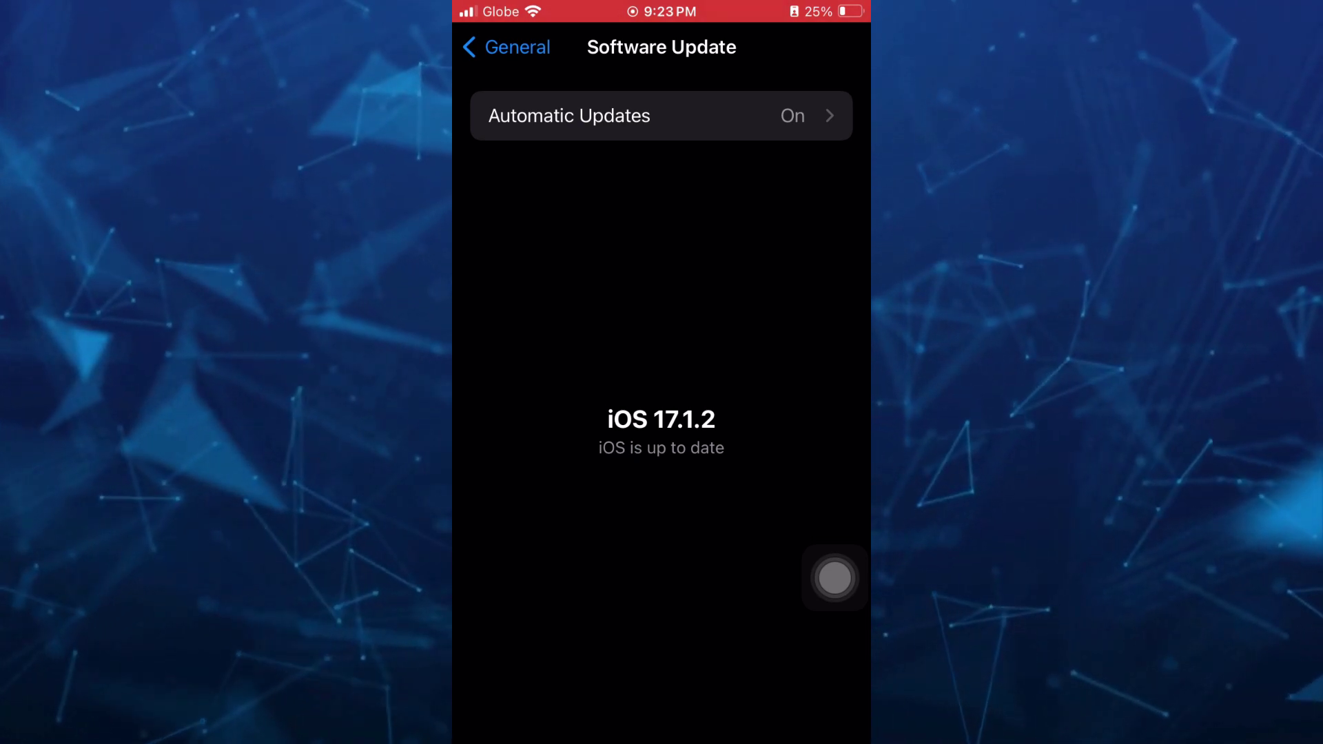
# Go home via AssistiveTouch, open Safari to support.apple.com iPhone Support, then dismiss AssistiveTouch.
pyautogui.click(835, 578)
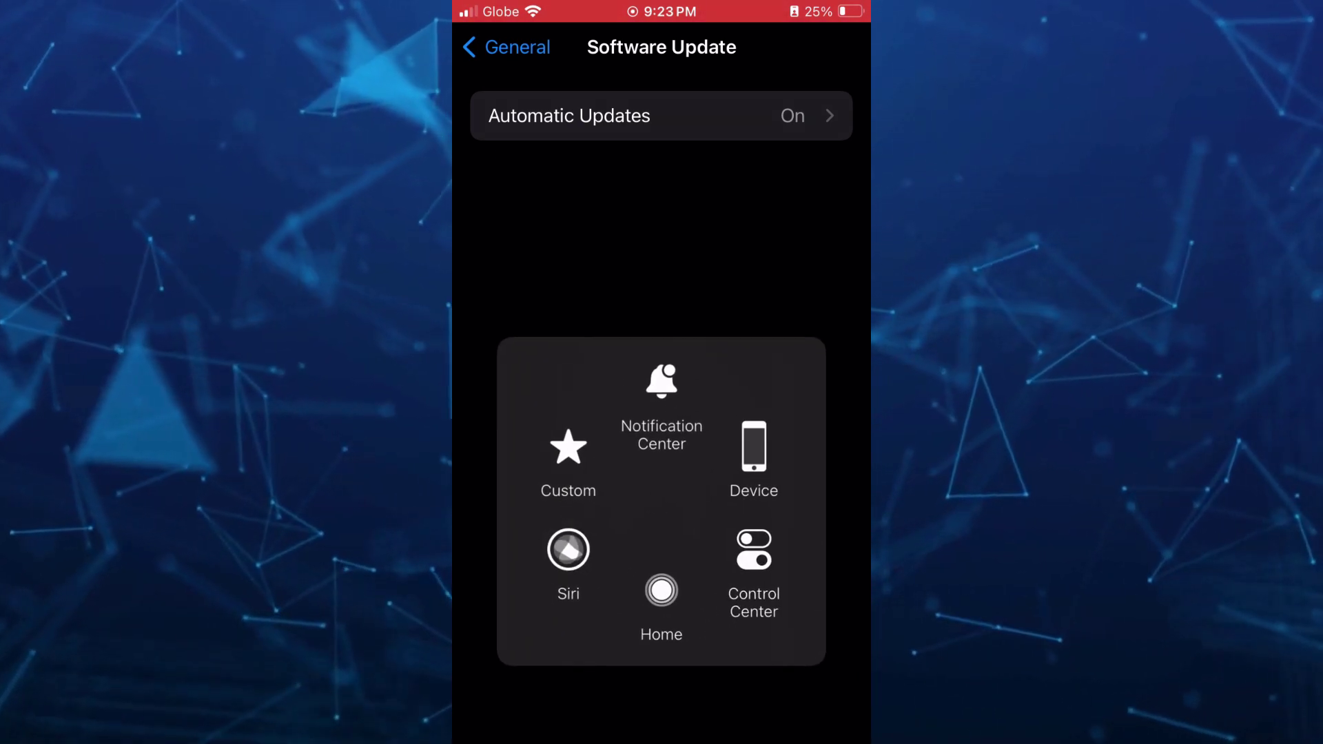
pyautogui.click(656, 590)
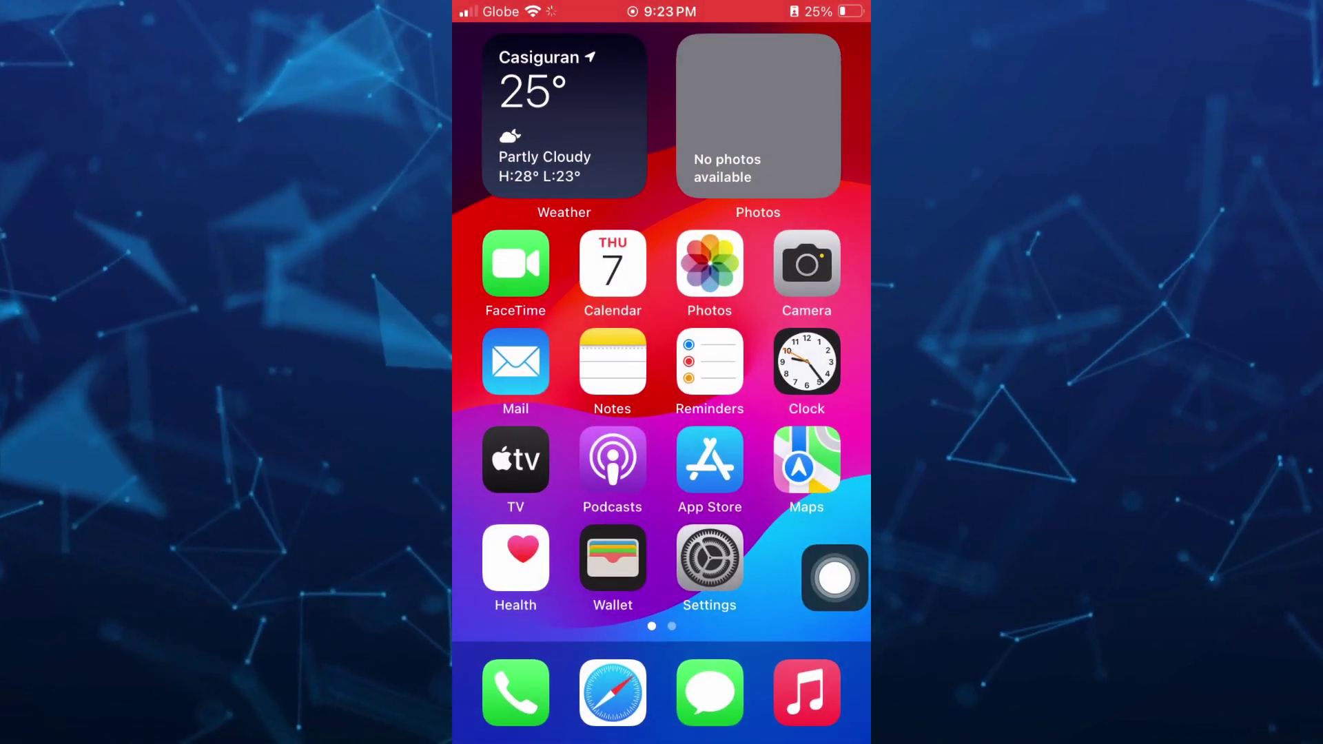
pyautogui.click(613, 693)
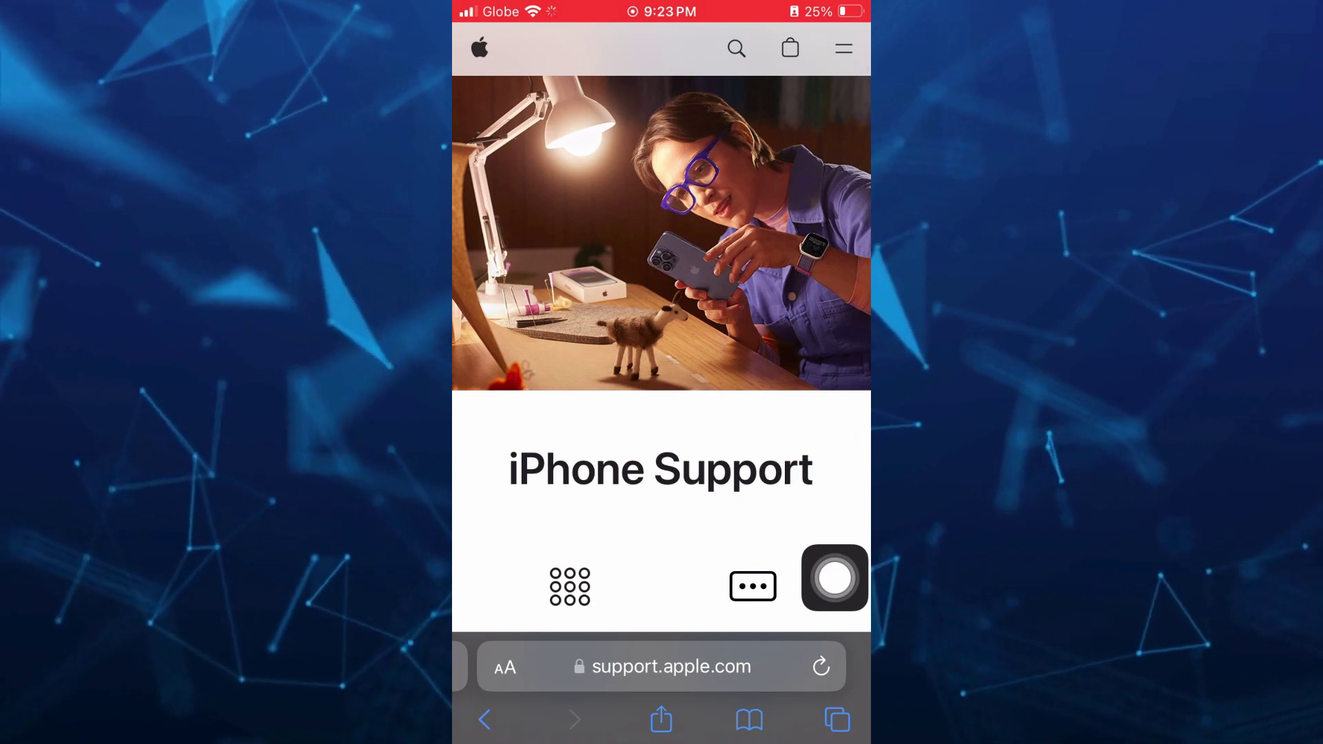
pyautogui.scroll(-4, 661, 413)
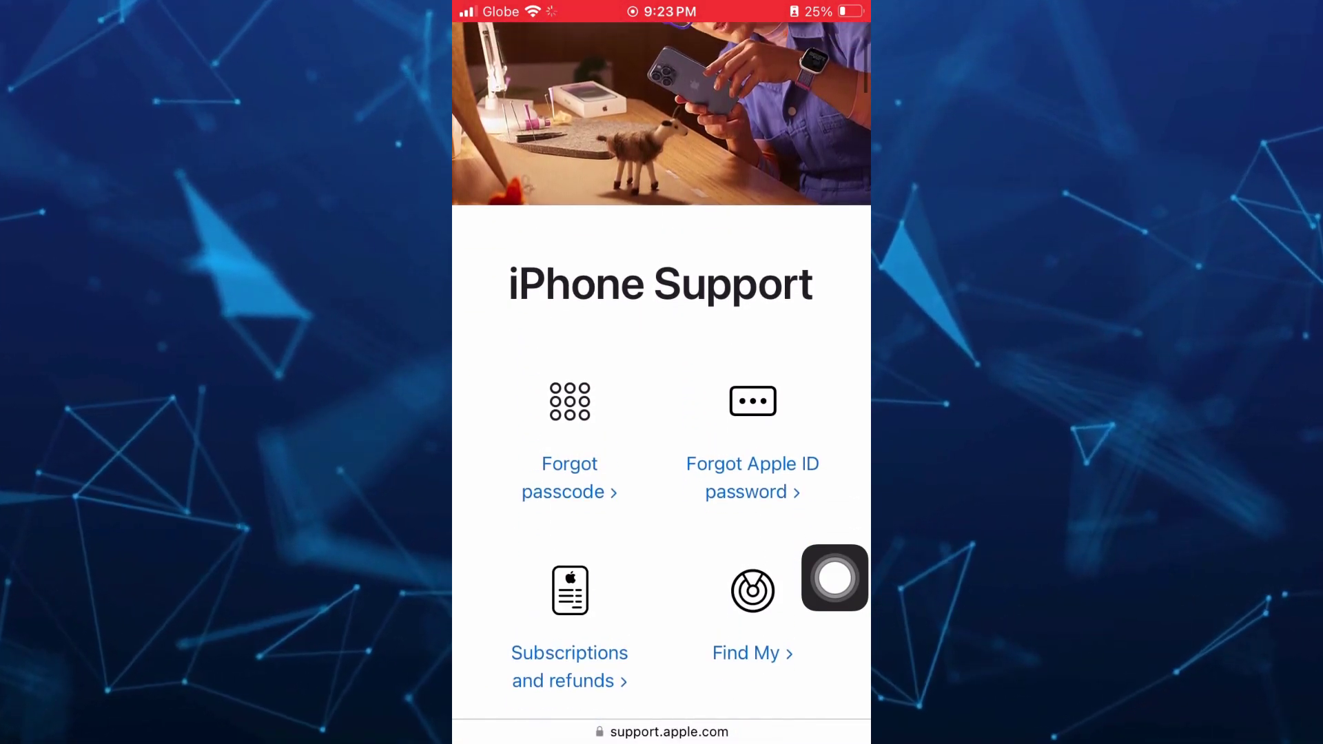
pyautogui.scroll(4, 661, 414)
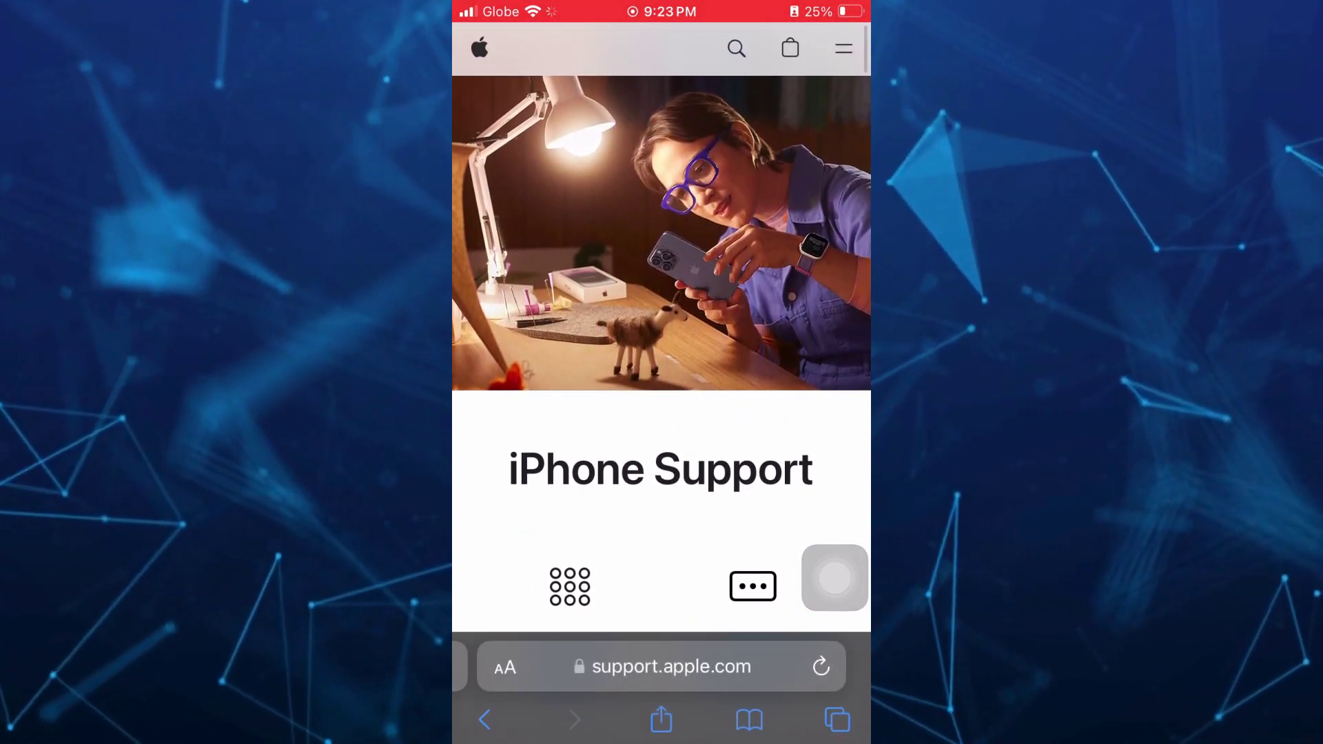
pyautogui.scroll(-2, 662, 413)
pyautogui.scroll(1, 662, 413)
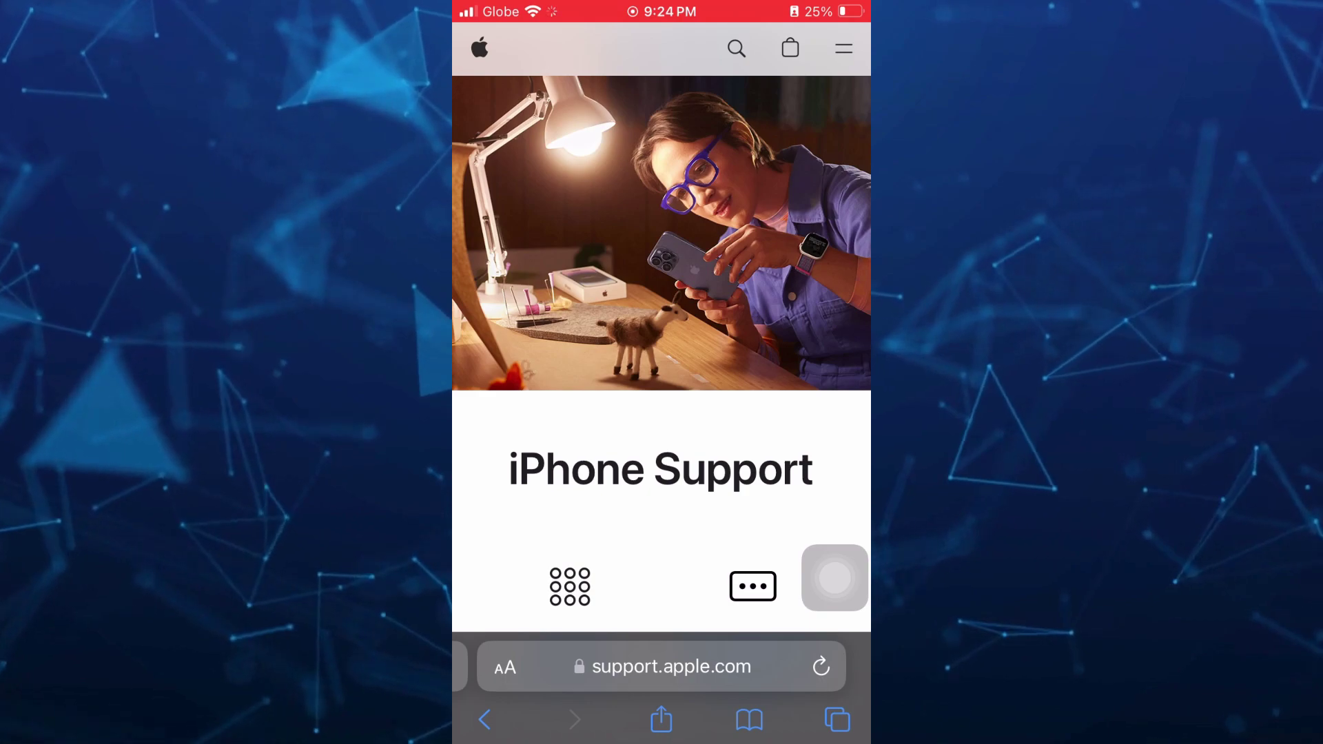
pyautogui.click(835, 579)
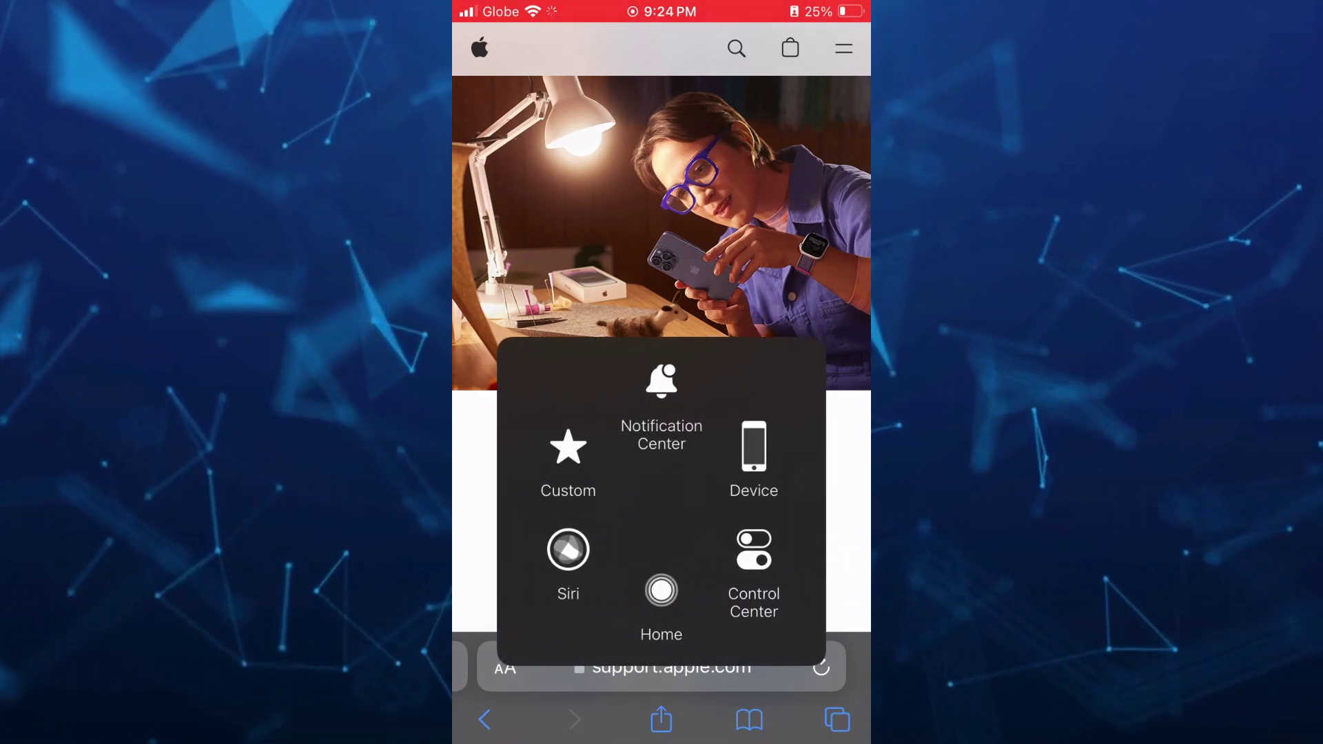
pyautogui.click(568, 549)
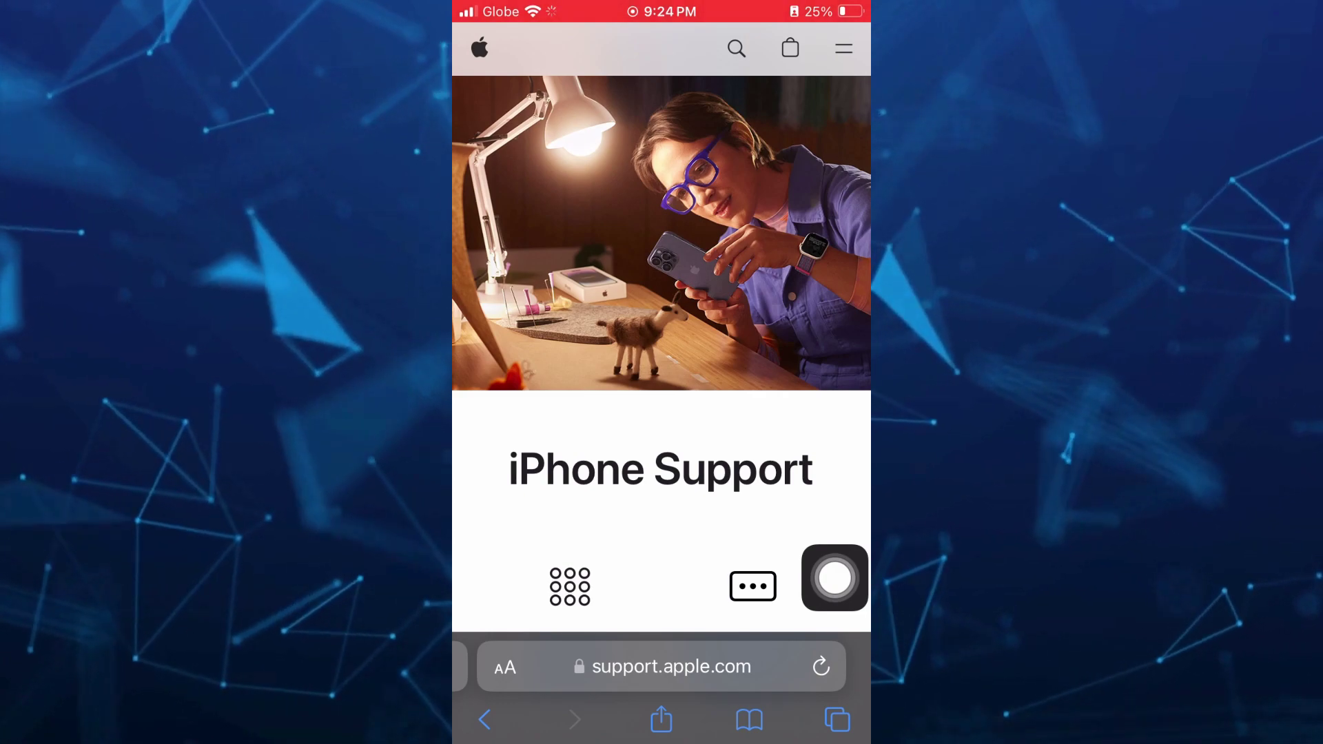